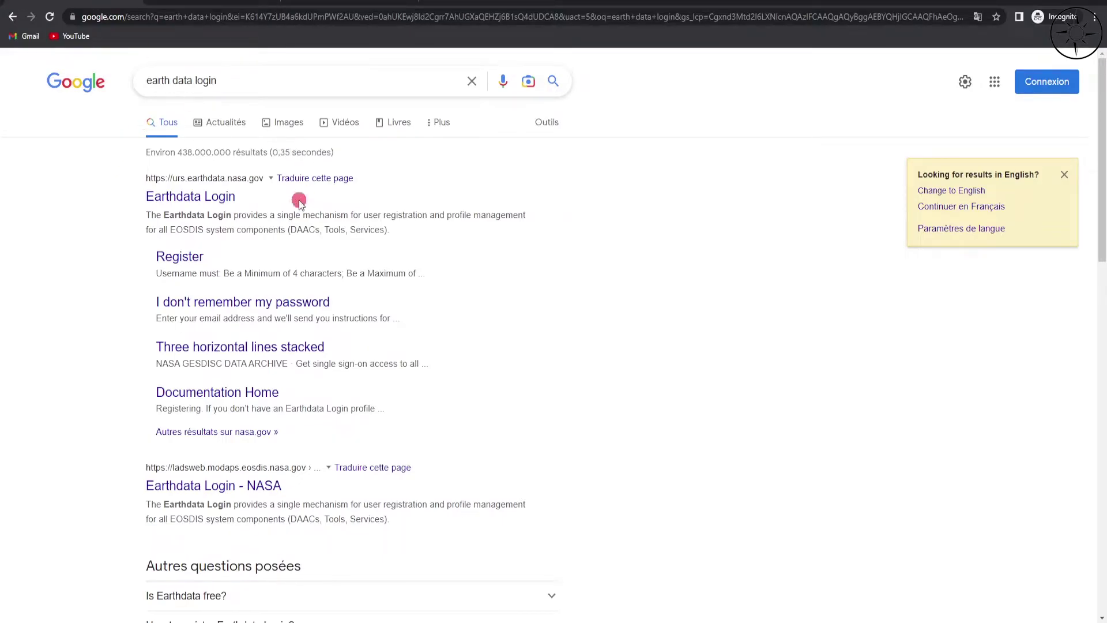
Step: On the Earthdata Login page, open the REGISTER form and scroll through its fields
{"action": "left_click", "coordinate": [239, 4]}
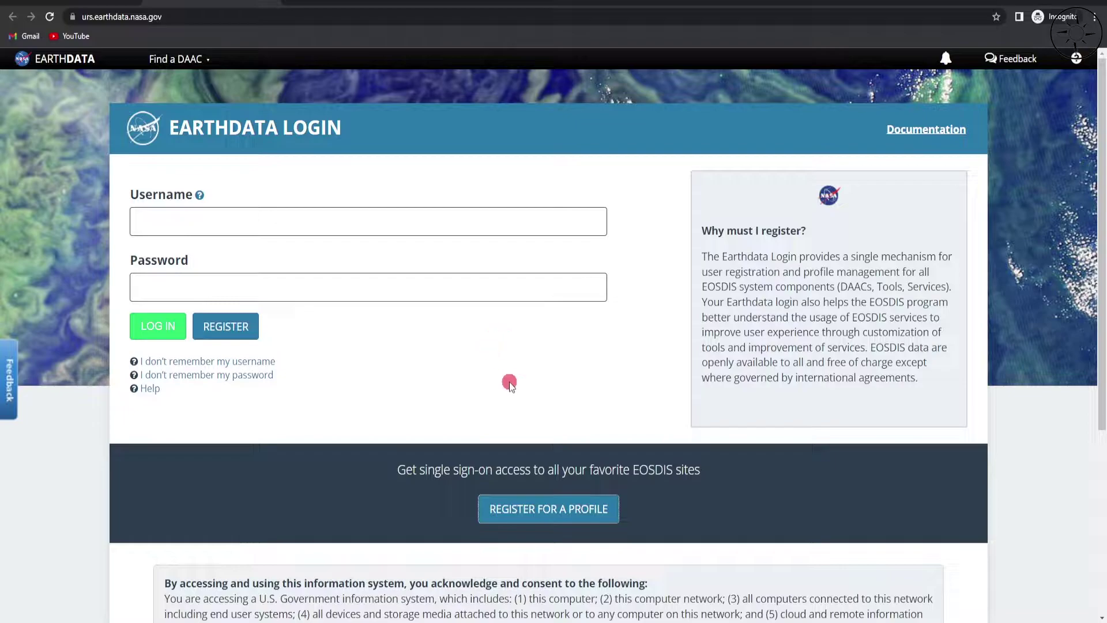
{"action": "left_click", "coordinate": [552, 521]}
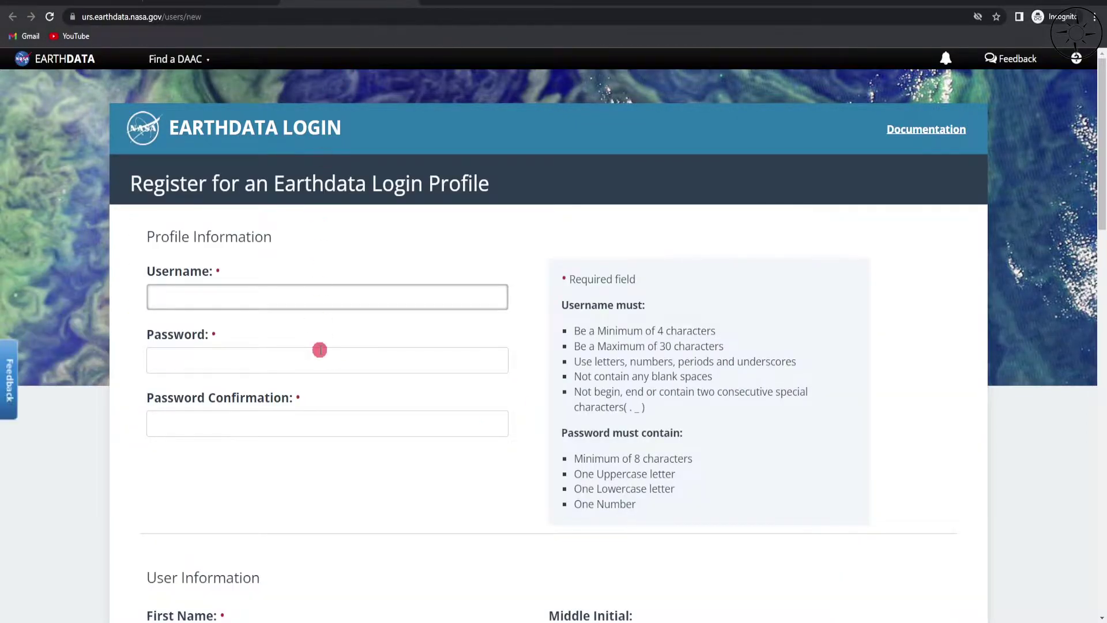
{"action": "scroll", "coordinate": [95, 391], "scroll_direction": "down", "scroll_amount": 5}
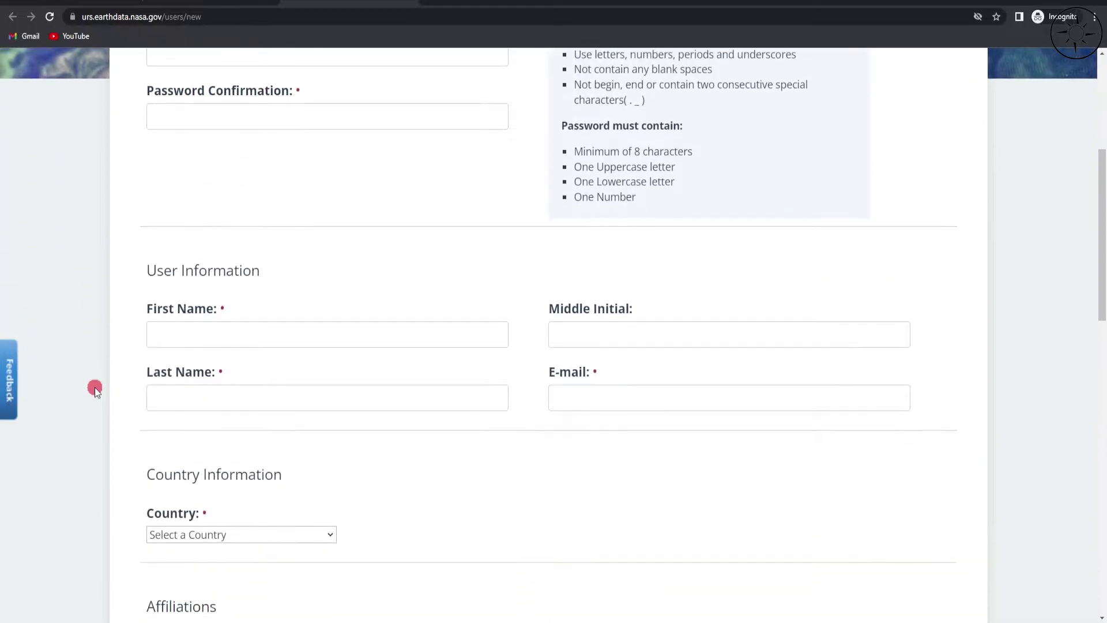
{"action": "scroll", "coordinate": [95, 391], "scroll_direction": "up", "scroll_amount": 5}
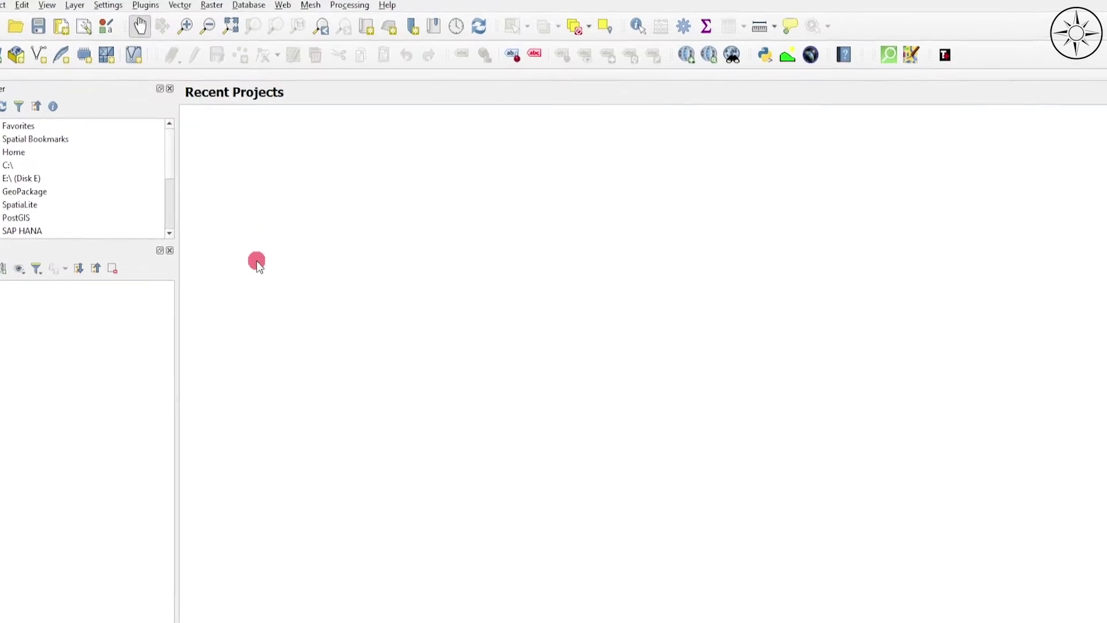
{"action": "left_click", "coordinate": [151, 7]}
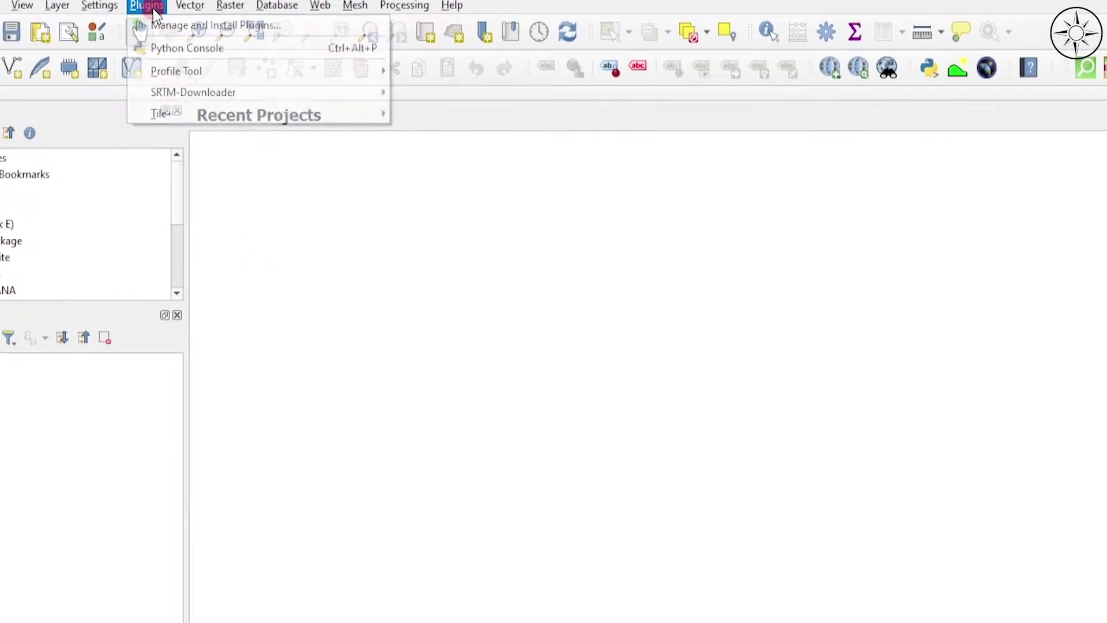
{"action": "left_click", "coordinate": [188, 28]}
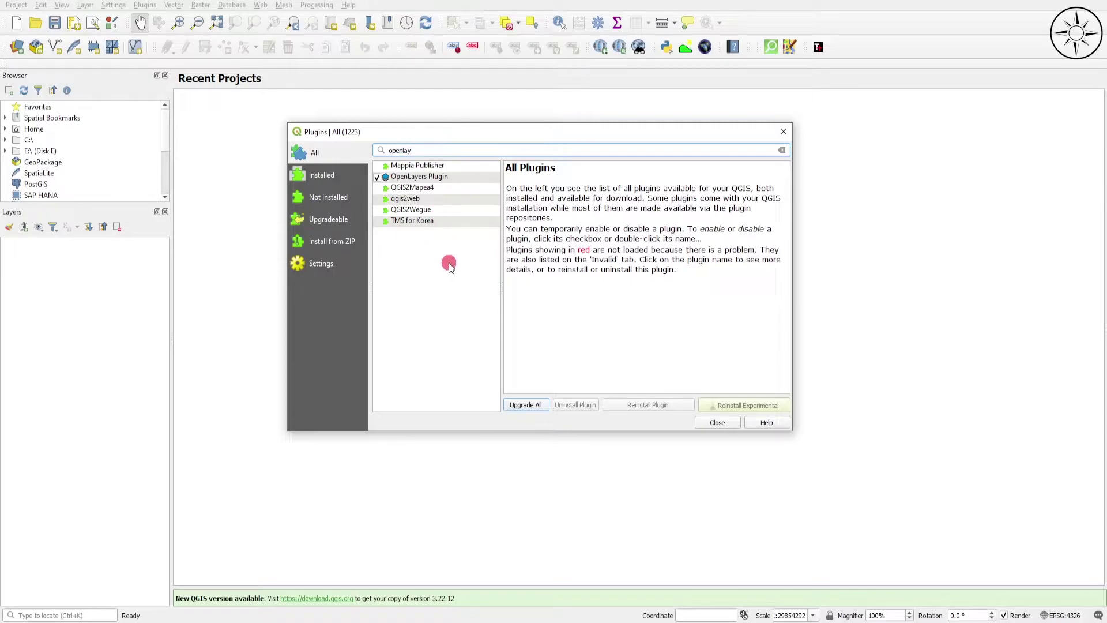
{"action": "left_click", "coordinate": [471, 179]}
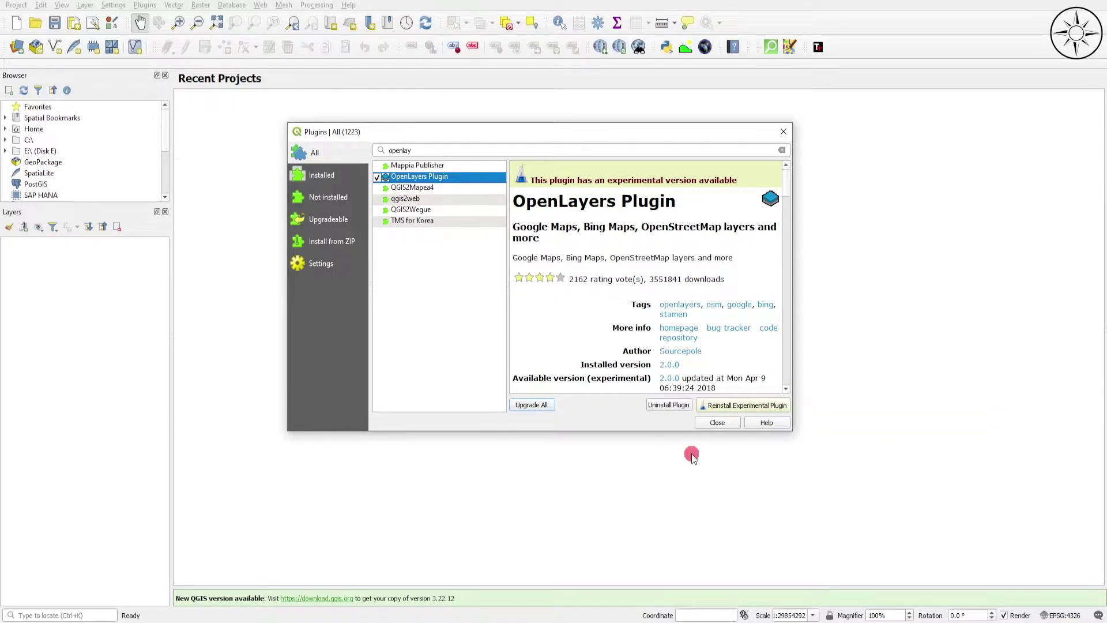
{"action": "left_click", "coordinate": [718, 423]}
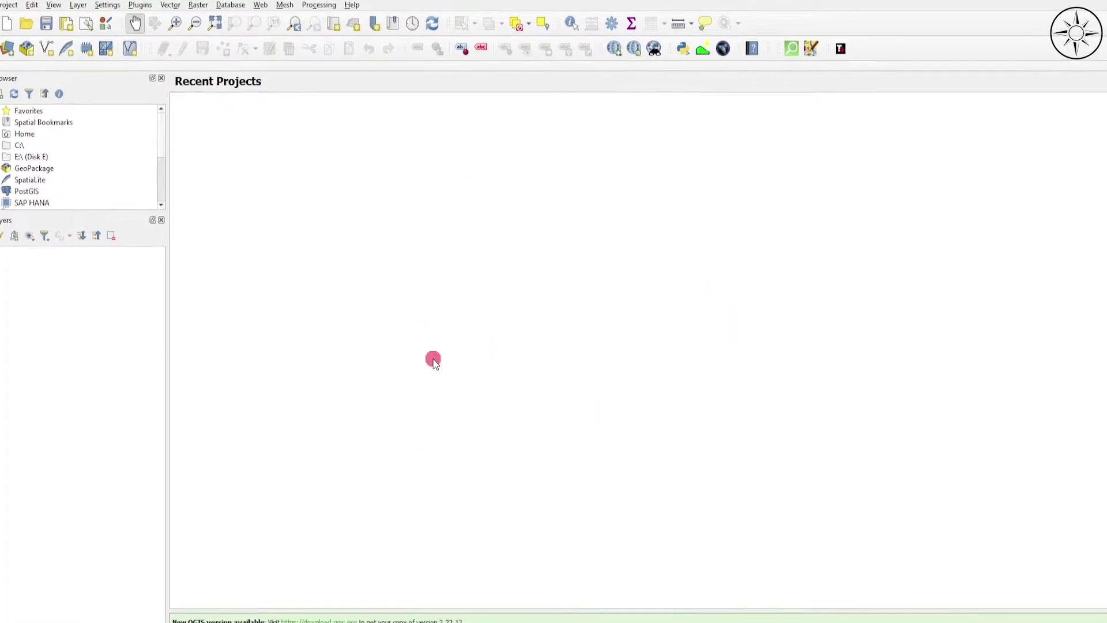
Step: Add the OpenLayers plugin's OpenStreetMap layer as a world basemap in EPSG:3857
{"action": "left_click", "coordinate": [273, 7]}
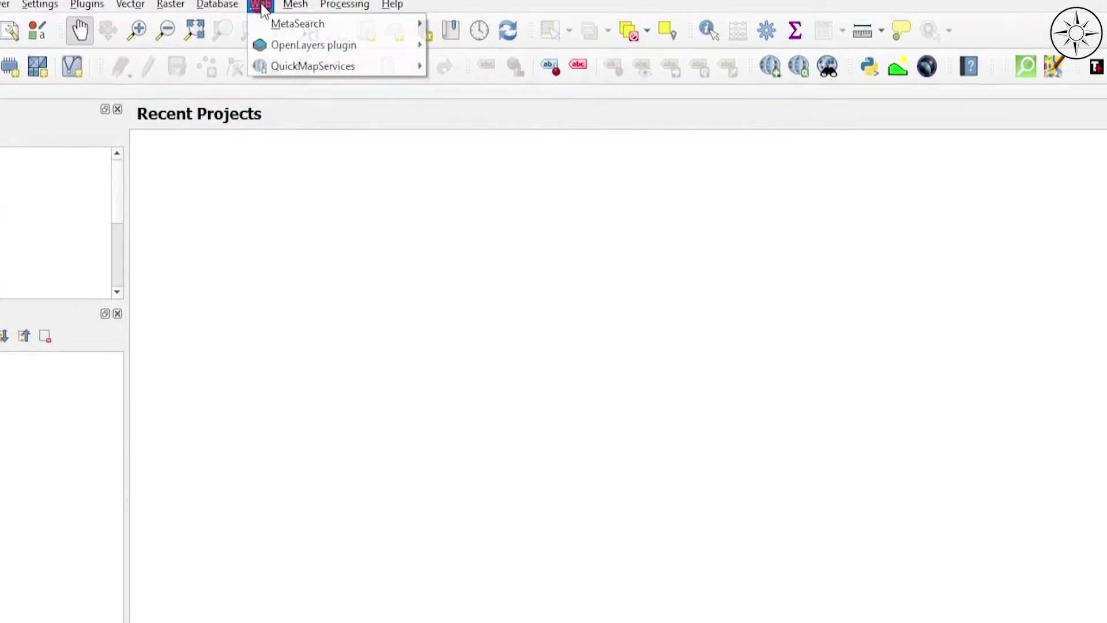
{"action": "mouse_move", "coordinate": [279, 45]}
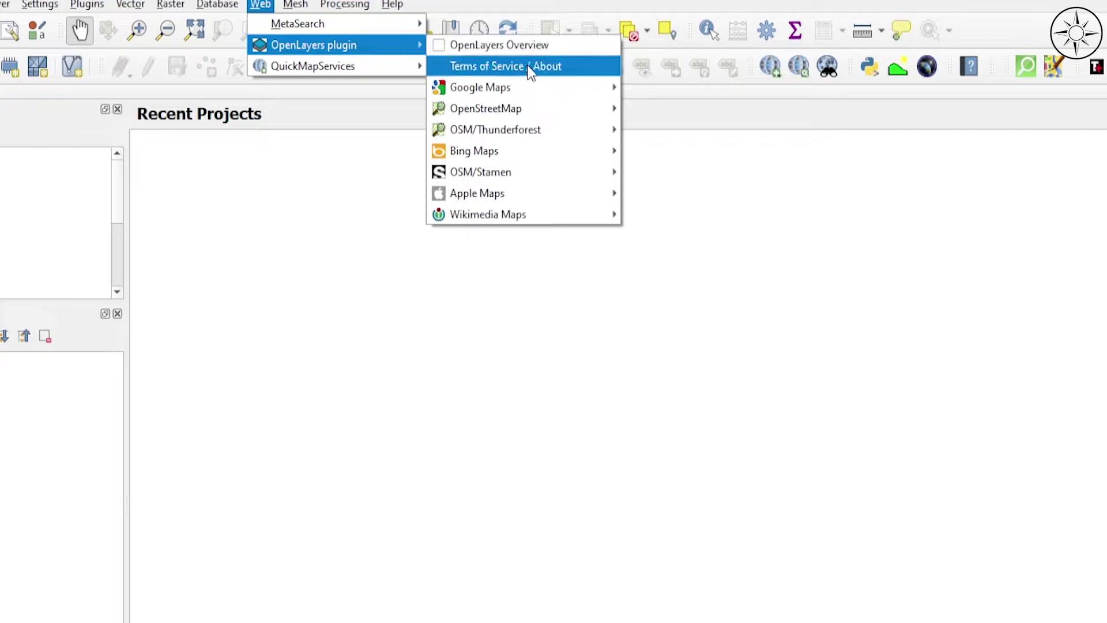
{"action": "mouse_move", "coordinate": [535, 108]}
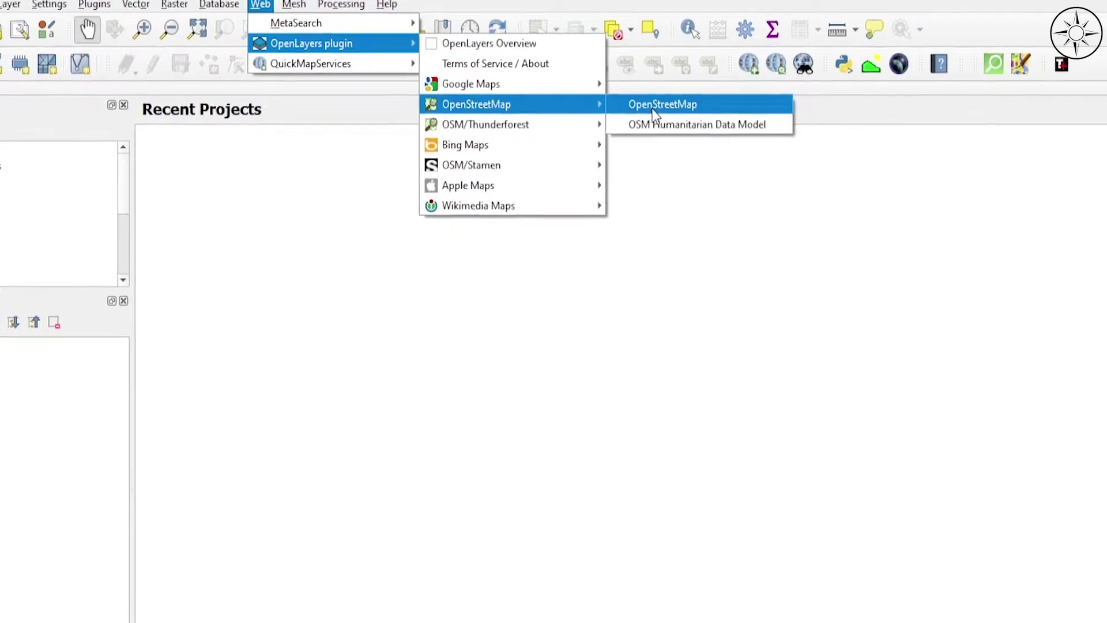
{"action": "left_click", "coordinate": [655, 109]}
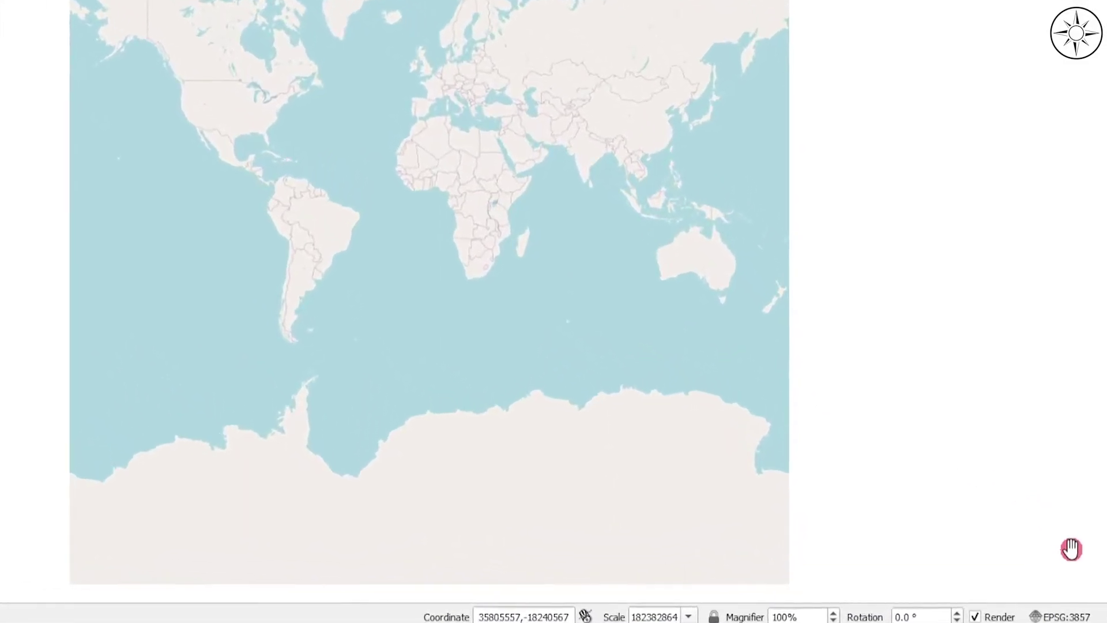
Step: Switch the project CRS from EPSG:3857 to WGS 84 (EPSG:4326), picked from Recently Used
{"action": "left_click", "coordinate": [1074, 618]}
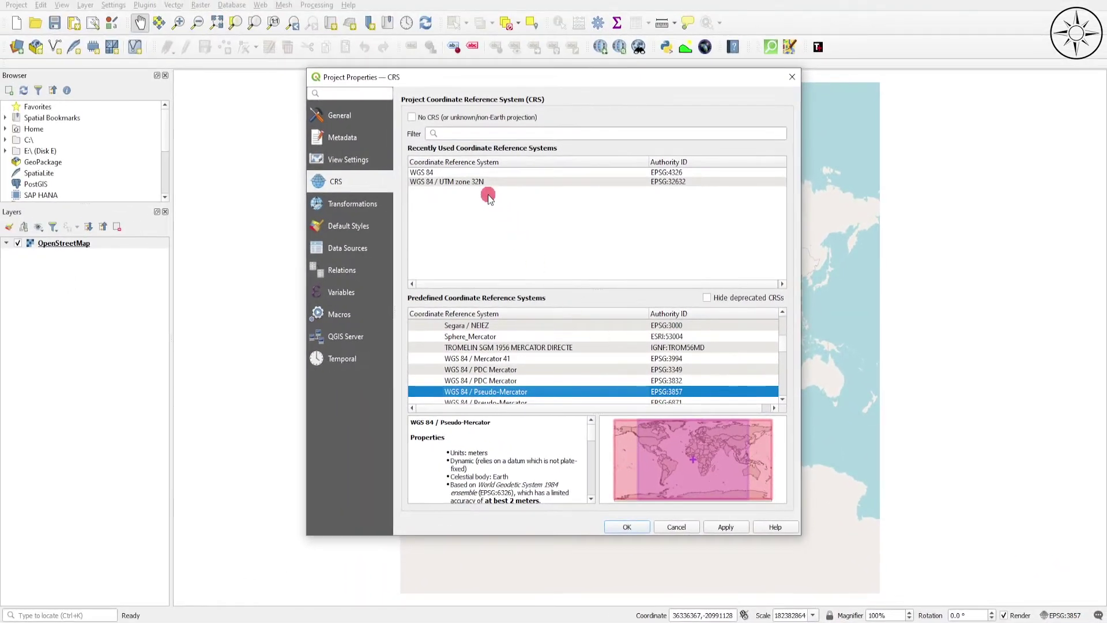
{"action": "left_click", "coordinate": [457, 173]}
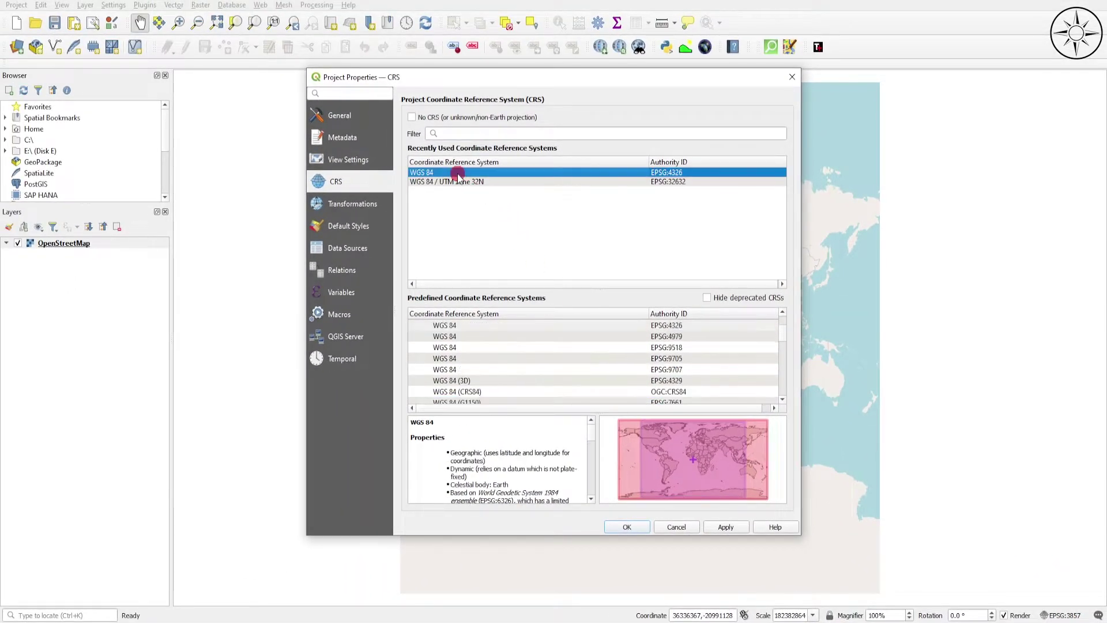
{"action": "left_click", "coordinate": [726, 525]}
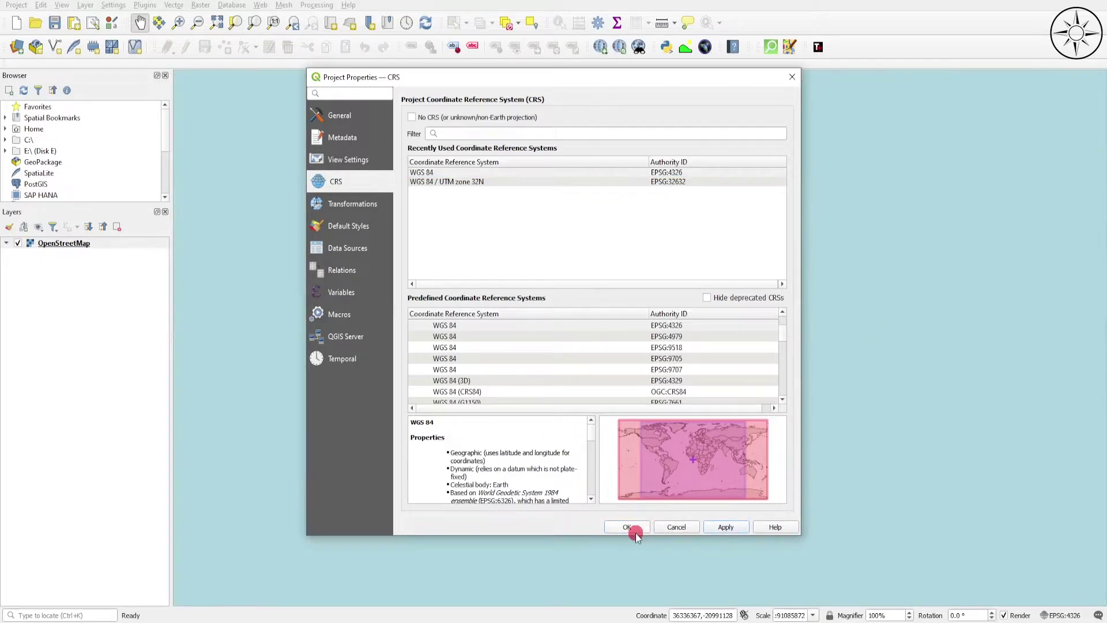
{"action": "left_click", "coordinate": [630, 526]}
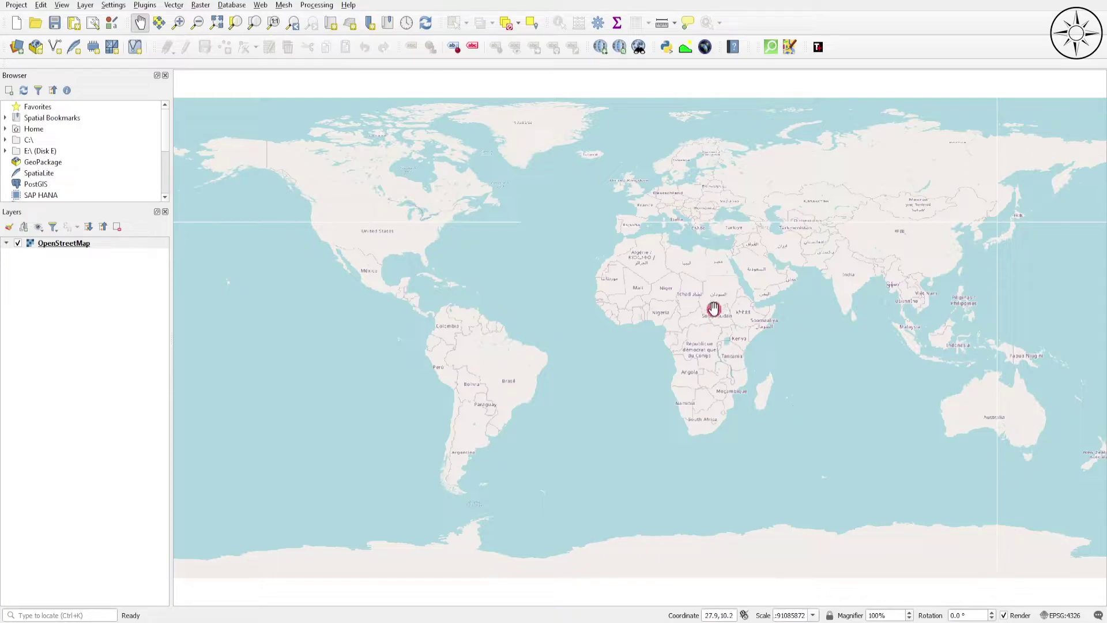
Step: Zoom in to Lake Geneva and pan west to the Jura hills, about 1:43056 scale
{"action": "scroll", "coordinate": [645, 191], "scroll_direction": "up", "scroll_amount": 3}
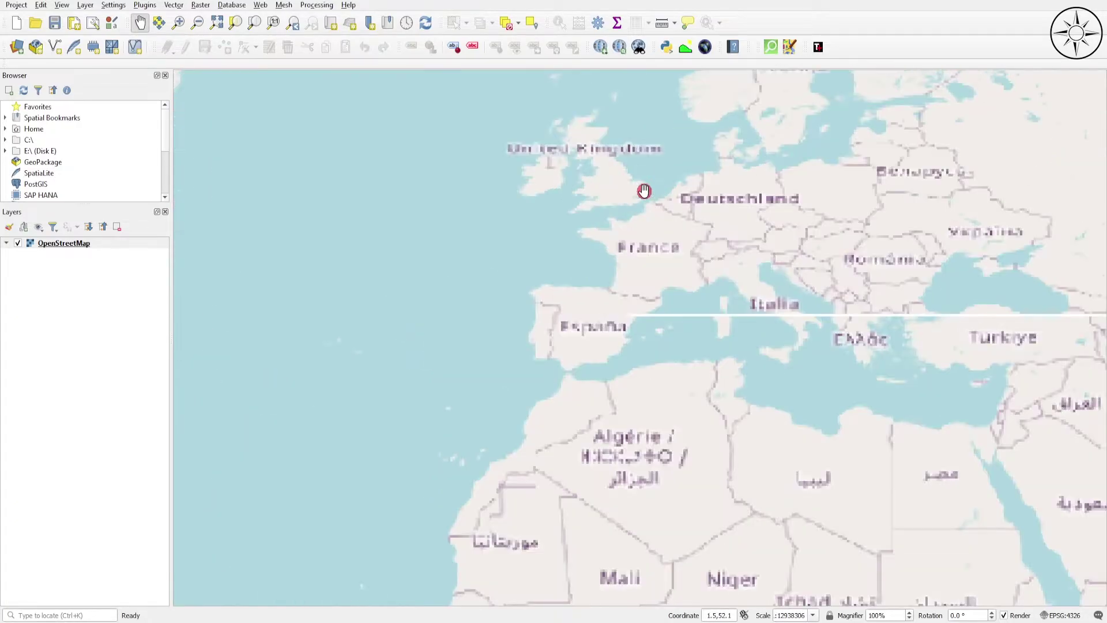
{"action": "scroll", "coordinate": [714, 257], "scroll_direction": "up", "scroll_amount": 2}
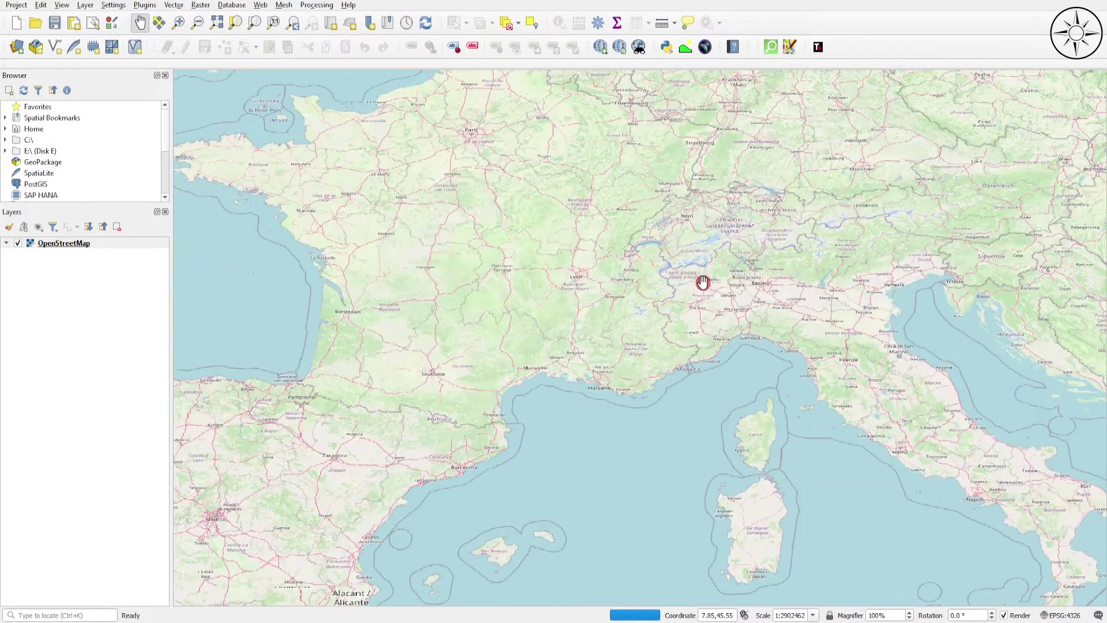
{"action": "scroll", "coordinate": [623, 302], "scroll_direction": "up", "scroll_amount": 5}
{"action": "left_click_drag", "start_coordinate": [625, 300], "coordinate": [708, 288]}
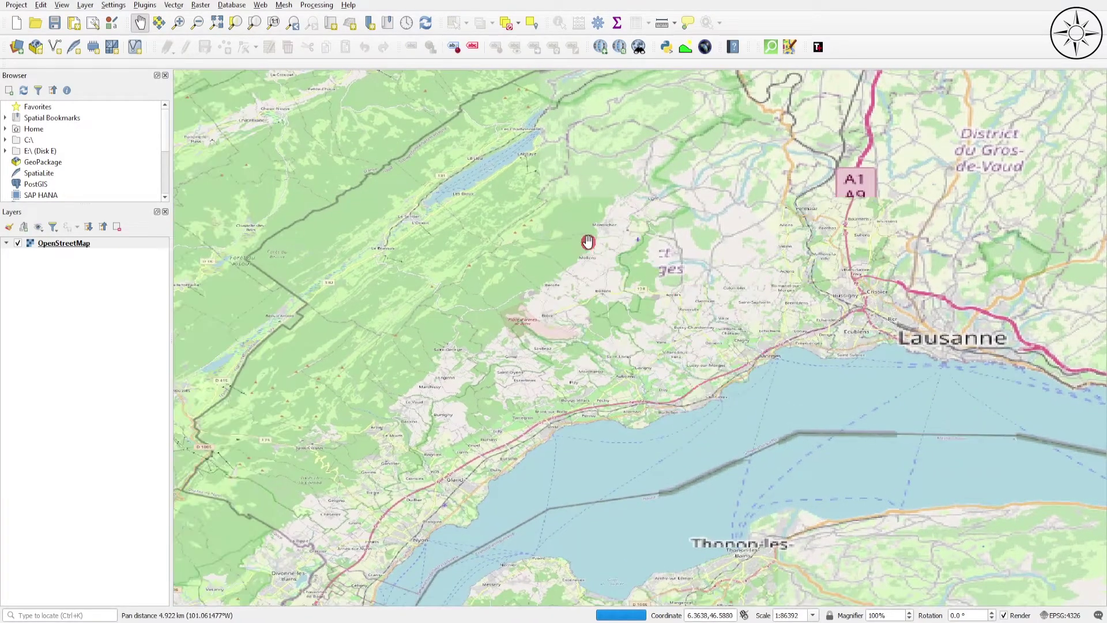
{"action": "scroll", "coordinate": [588, 239], "scroll_direction": "up", "scroll_amount": 1}
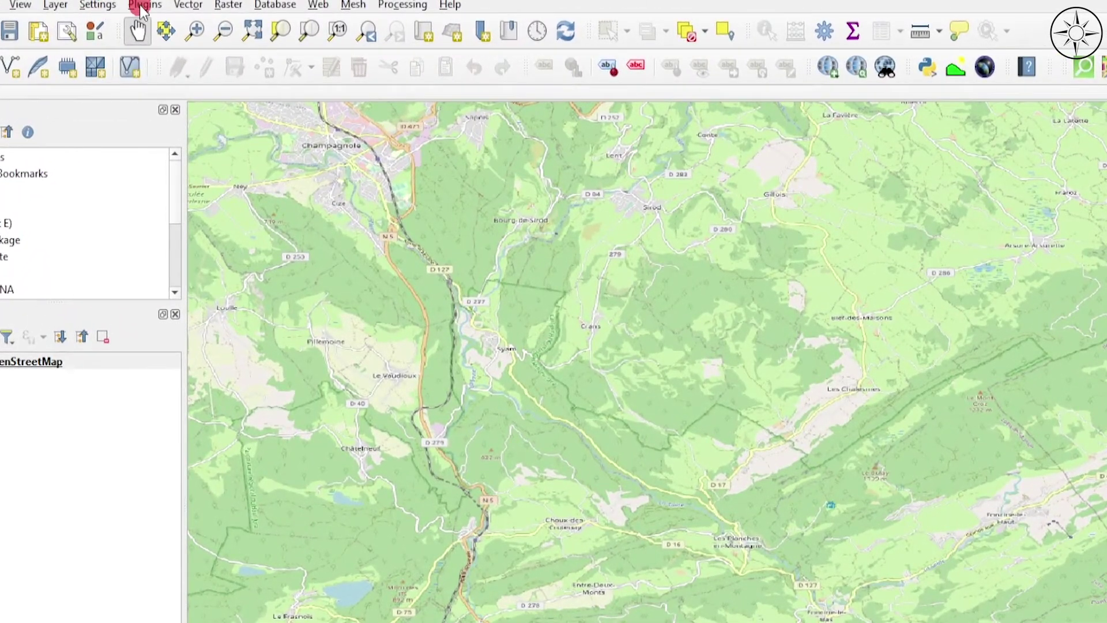
{"action": "left_click", "coordinate": [140, 10]}
{"action": "left_click", "coordinate": [144, 24]}
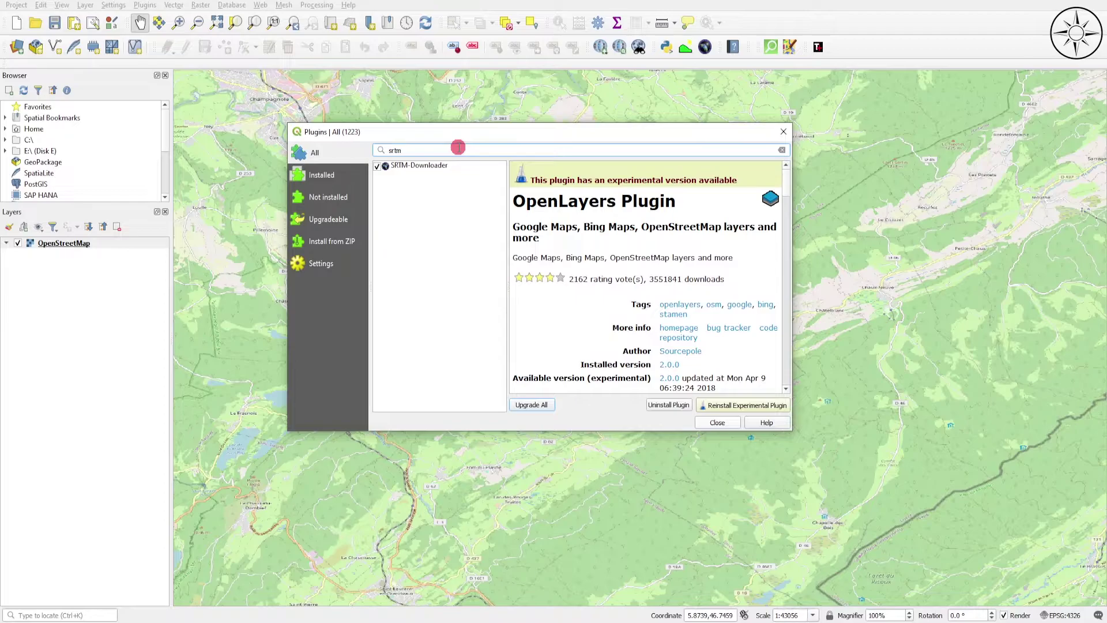
{"action": "left_click", "coordinate": [447, 165]}
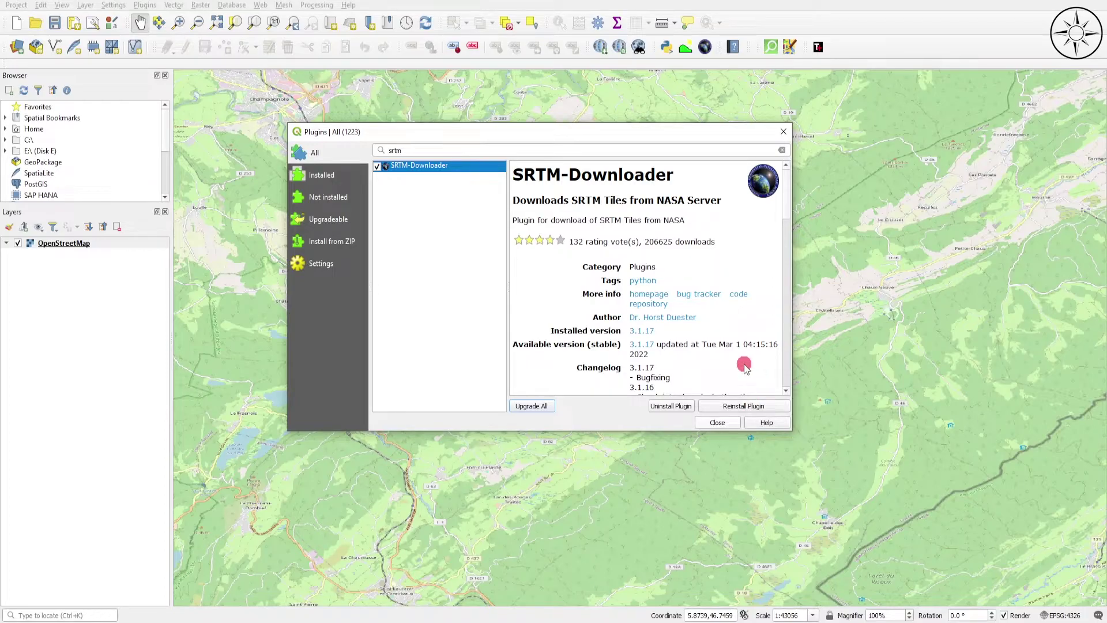
{"action": "left_click", "coordinate": [784, 132]}
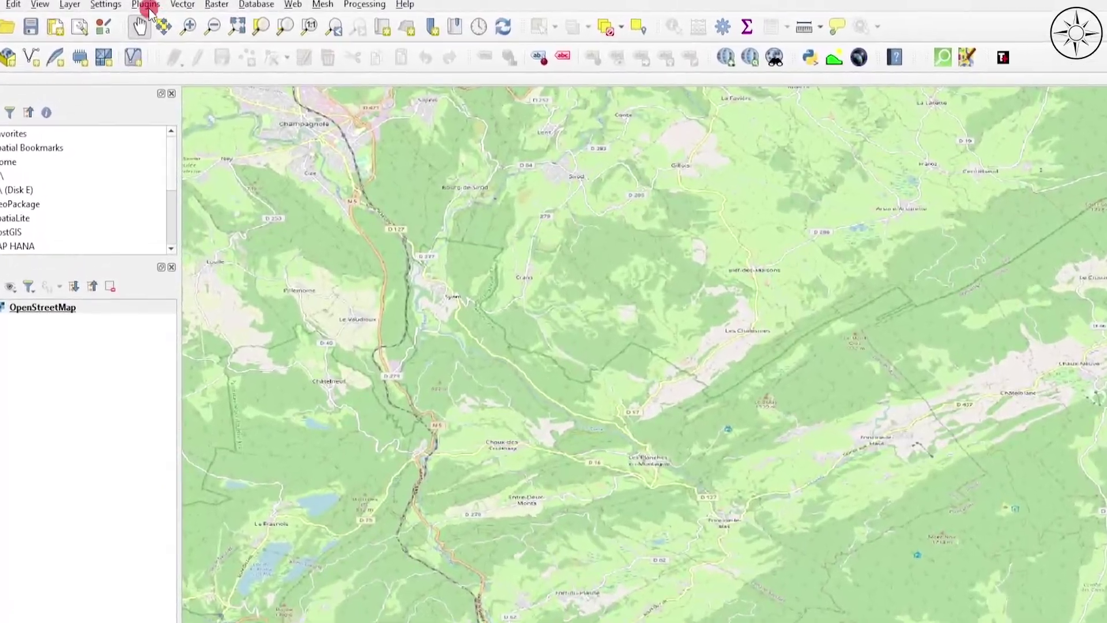
Step: Launch the SRTM Downloader and take bounds from the canvas: North 47, South 46, West 5, East 7
{"action": "left_click", "coordinate": [145, 4]}
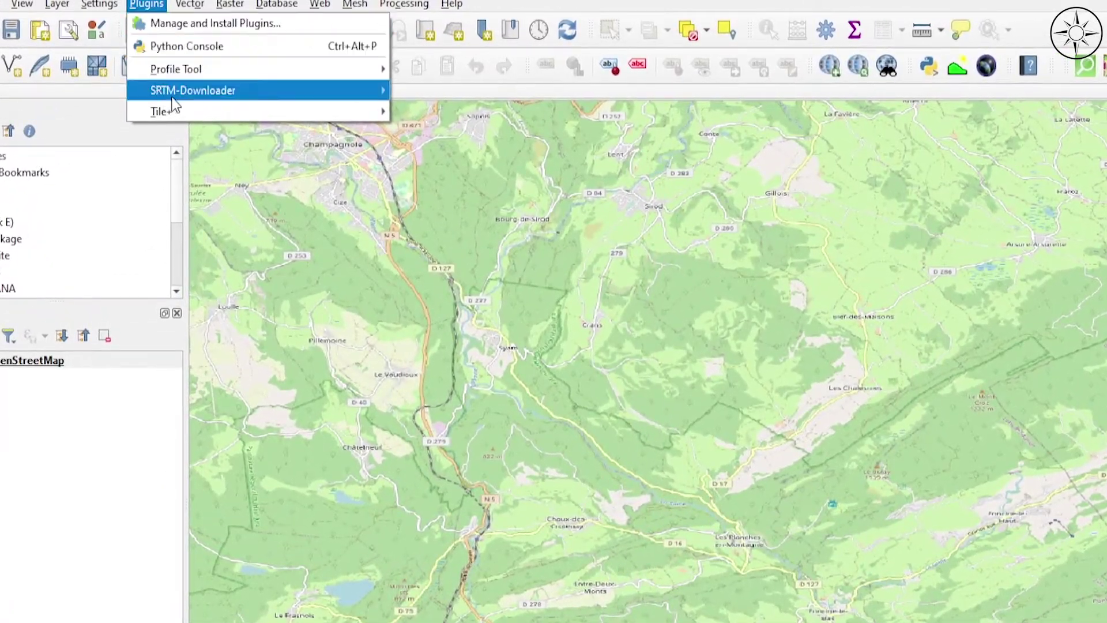
{"action": "mouse_move", "coordinate": [193, 91]}
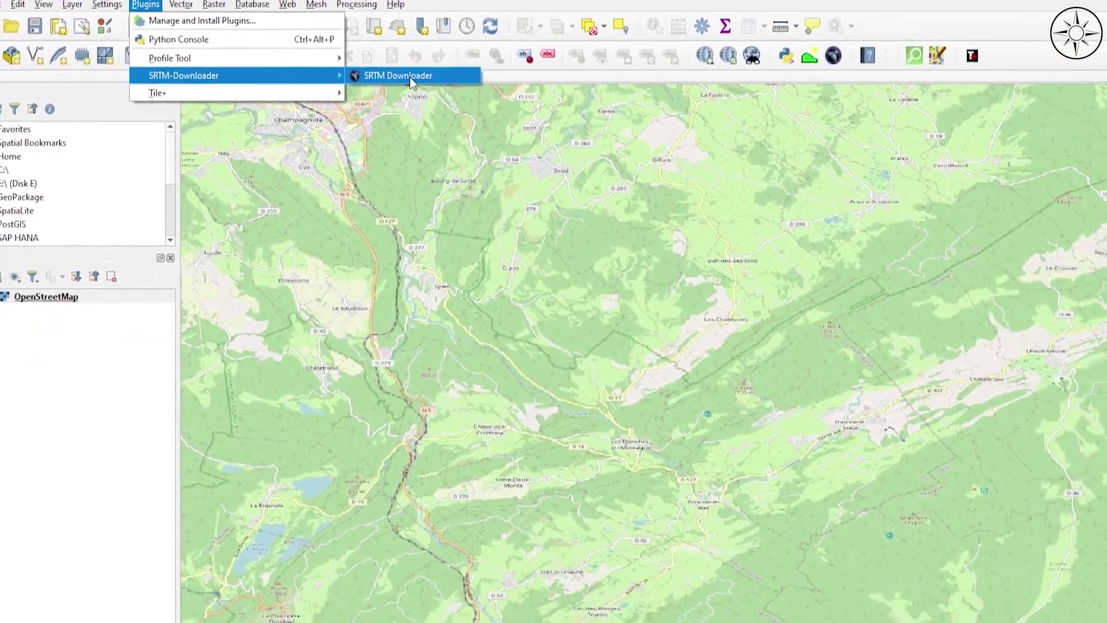
{"action": "left_click", "coordinate": [454, 90]}
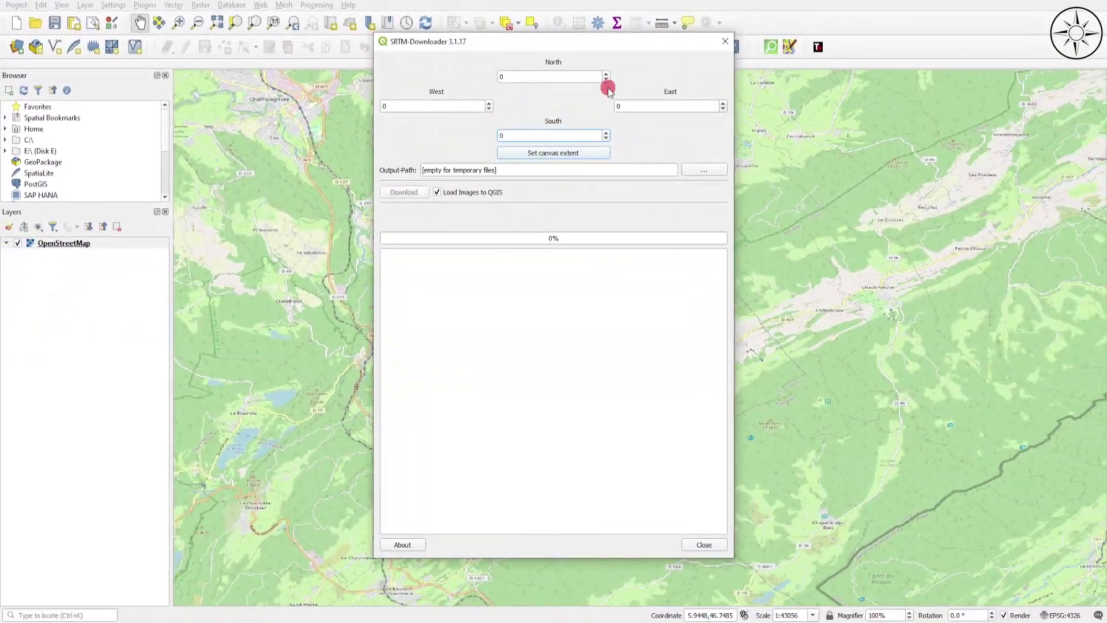
{"action": "left_click_drag", "start_coordinate": [598, 45], "coordinate": [594, 82]}
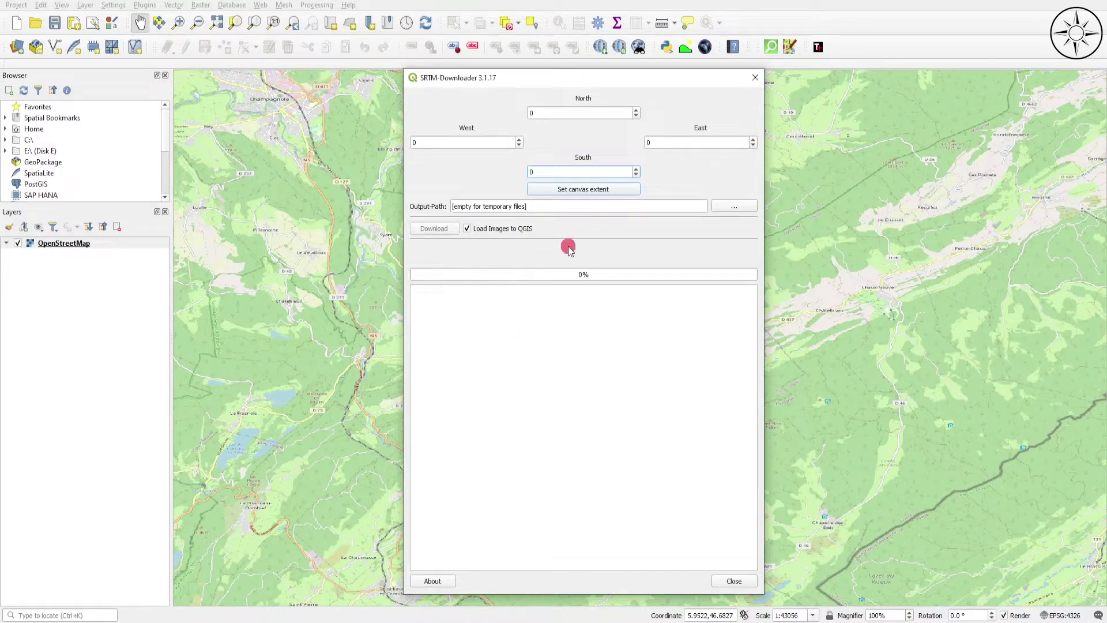
{"action": "left_click", "coordinate": [587, 193]}
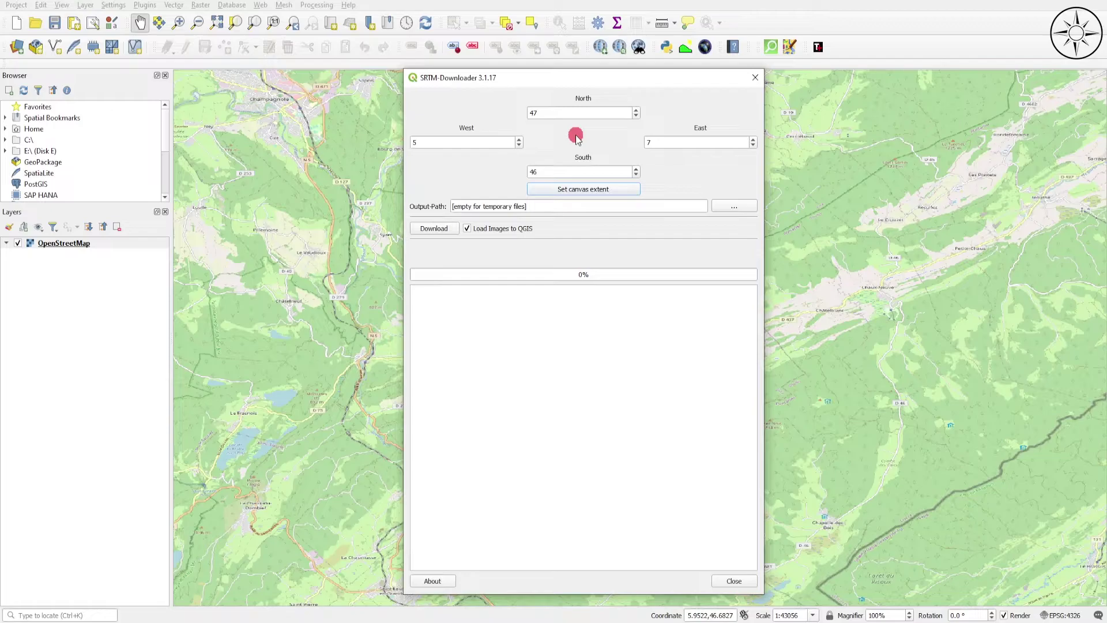
Step: Download both SRTM tiles for those bounds, submitting the Earthdata login, and load them as layers
{"action": "left_click", "coordinate": [435, 230]}
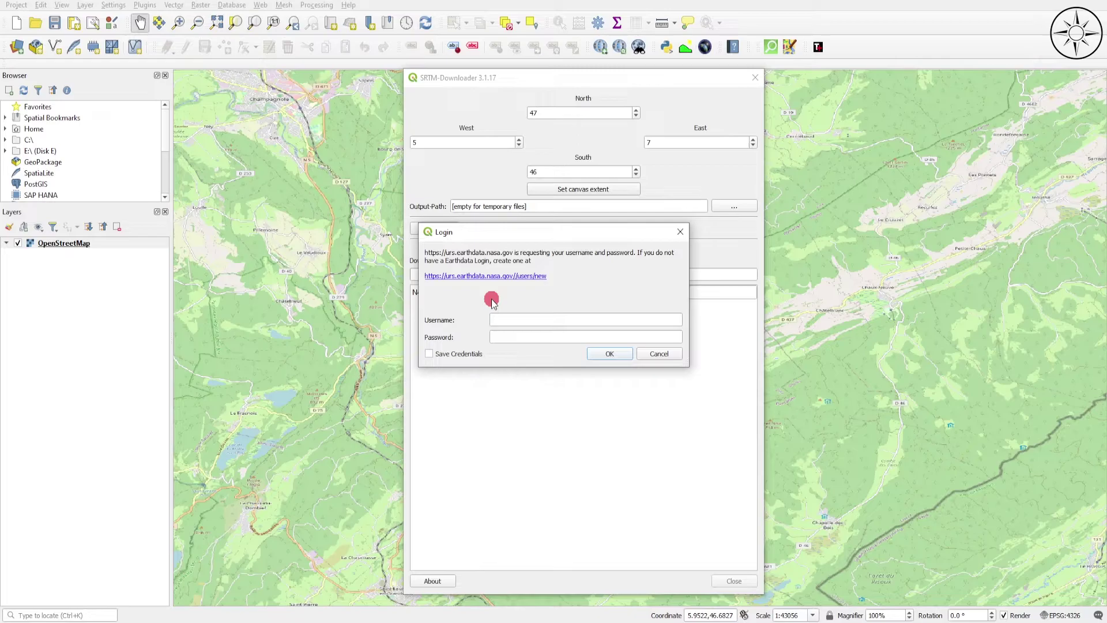
{"action": "key", "text": "Escape"}
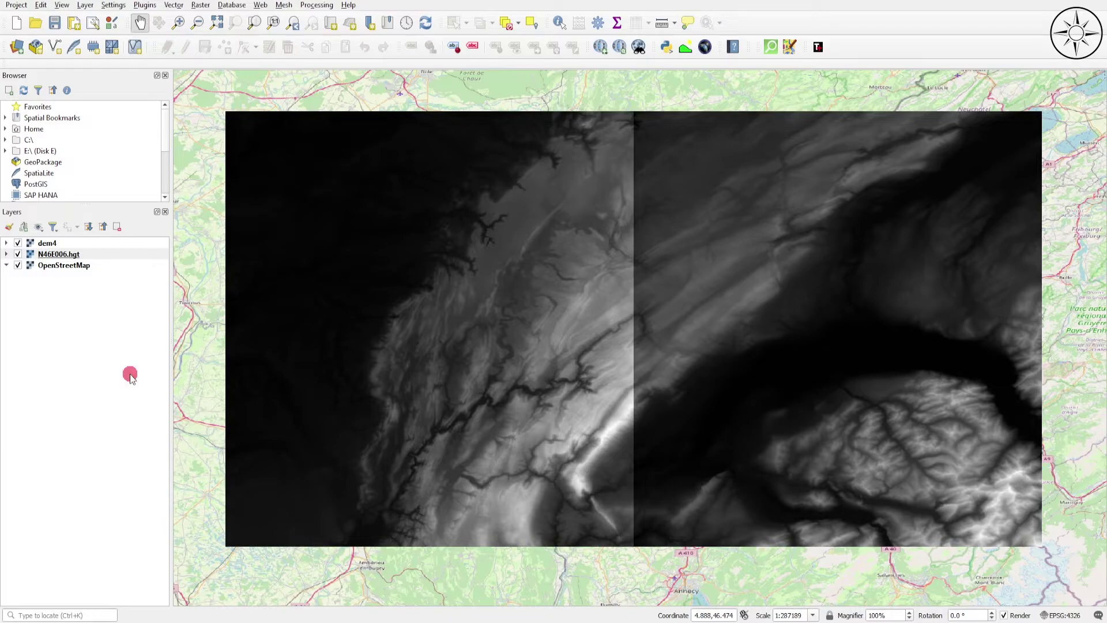
Step: Save N46E006.hgt as GeoTIFF qgis_dem/dem_qis.tif and add the resulting 353–3,145 layer
{"action": "left_click", "coordinate": [59, 255]}
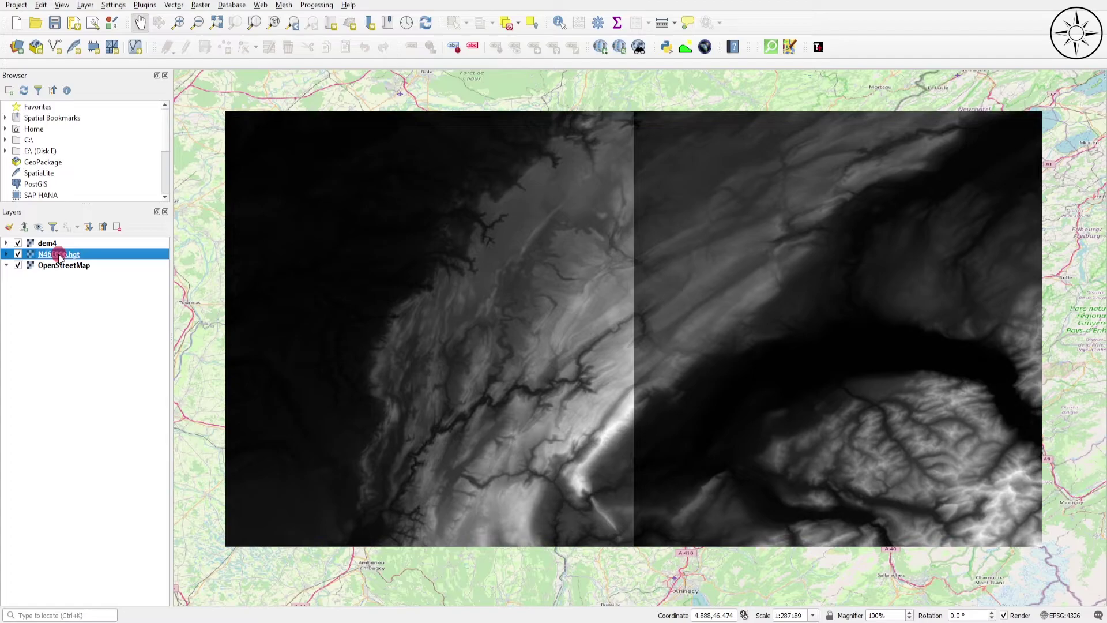
{"action": "right_click", "coordinate": [59, 255]}
{"action": "mouse_move", "coordinate": [145, 450]}
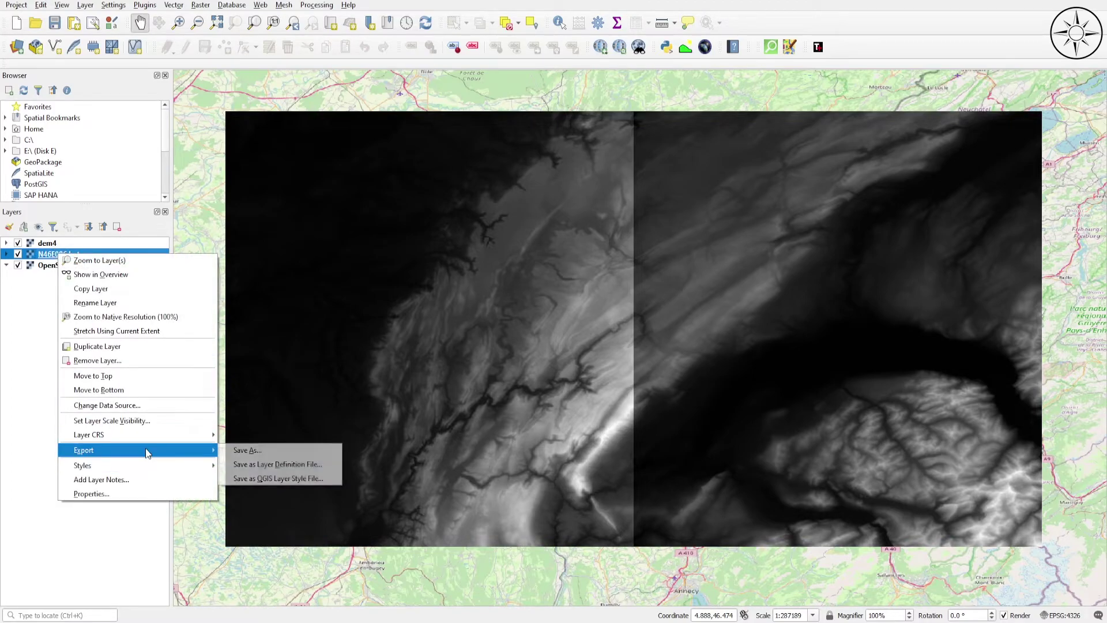
{"action": "left_click", "coordinate": [280, 453]}
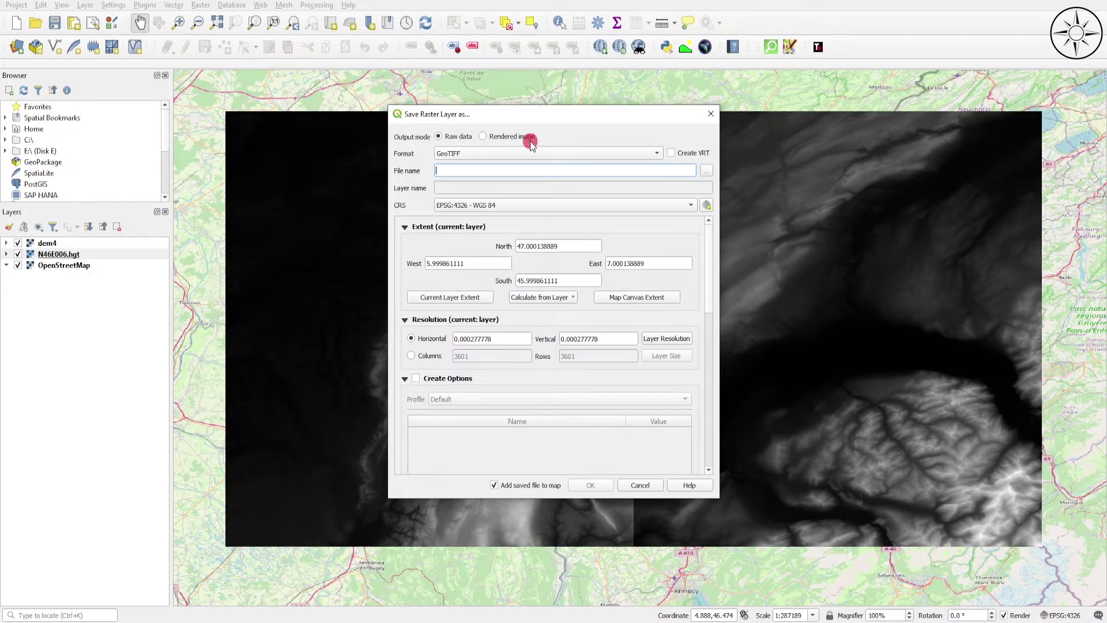
{"action": "left_click", "coordinate": [707, 171]}
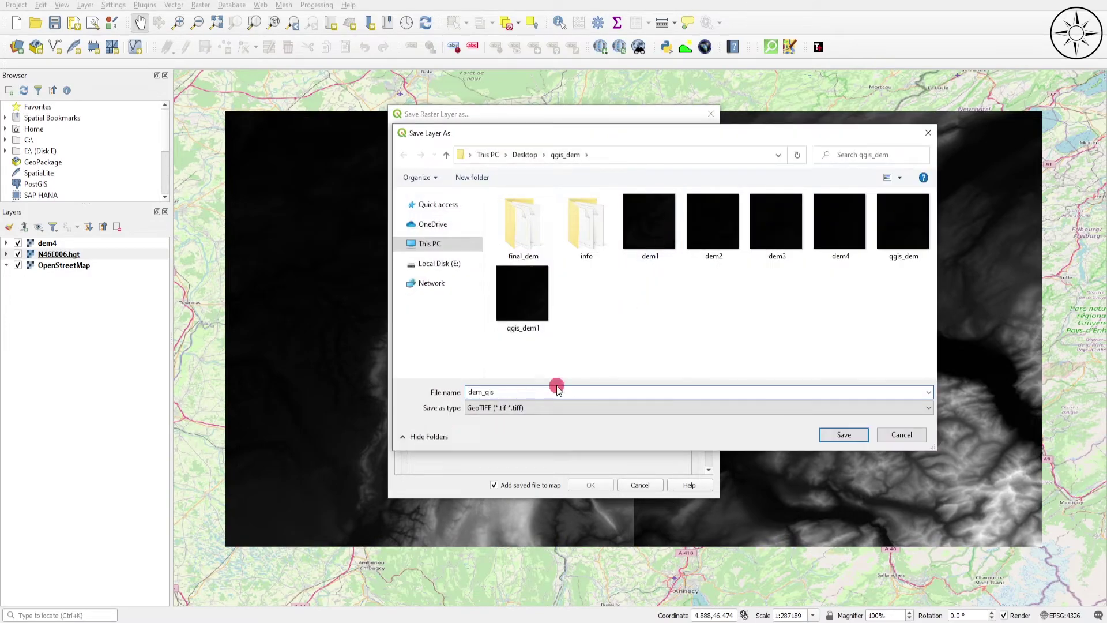
{"action": "left_click", "coordinate": [844, 434]}
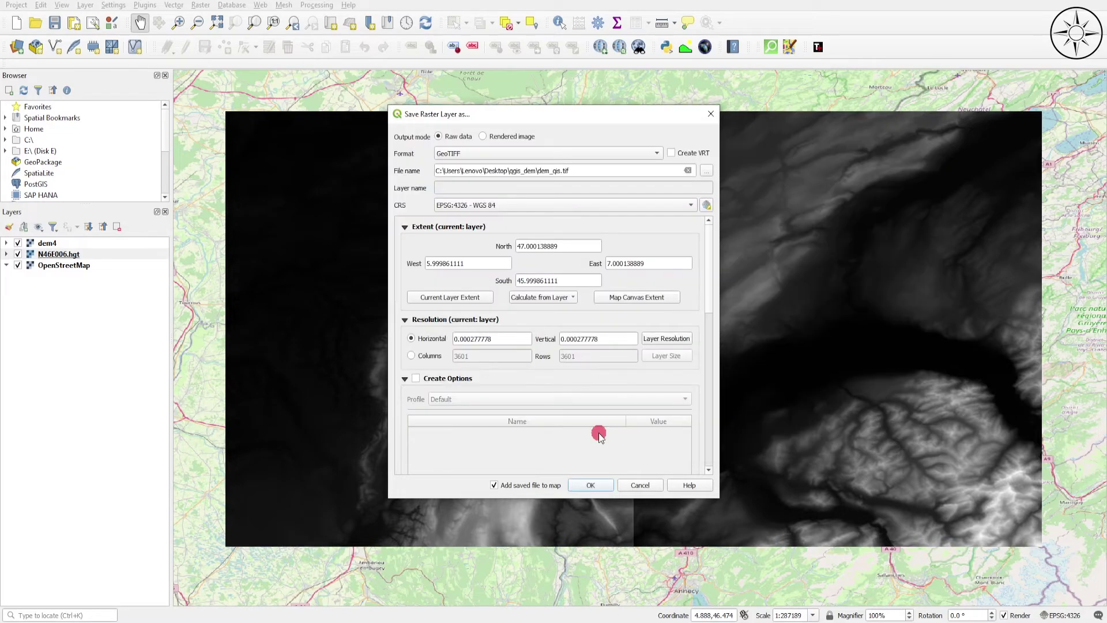
{"action": "left_click", "coordinate": [592, 486]}
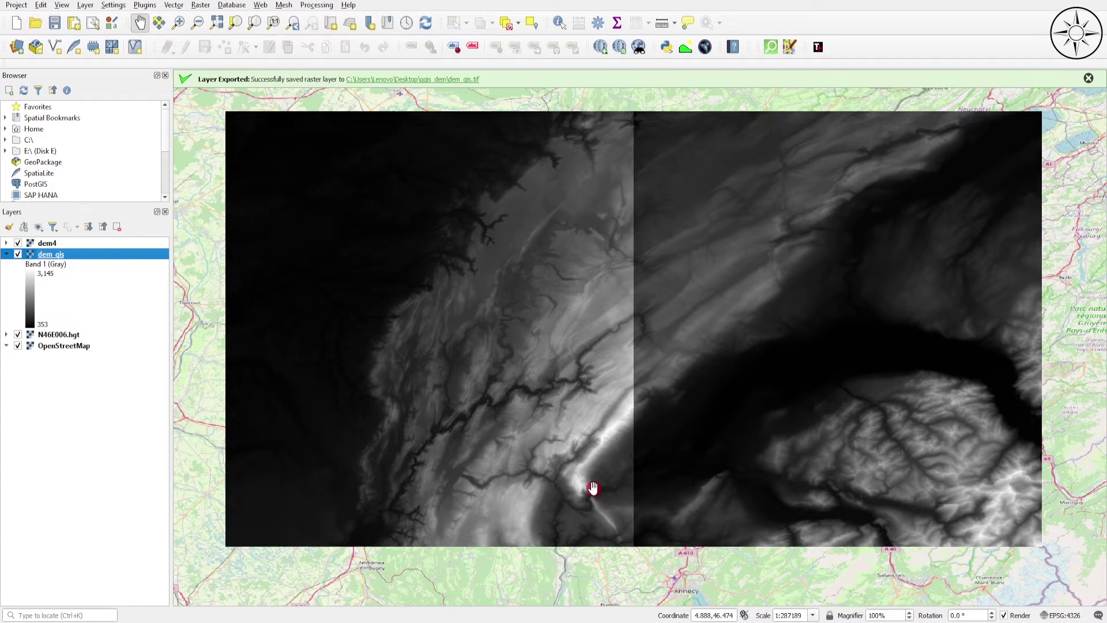